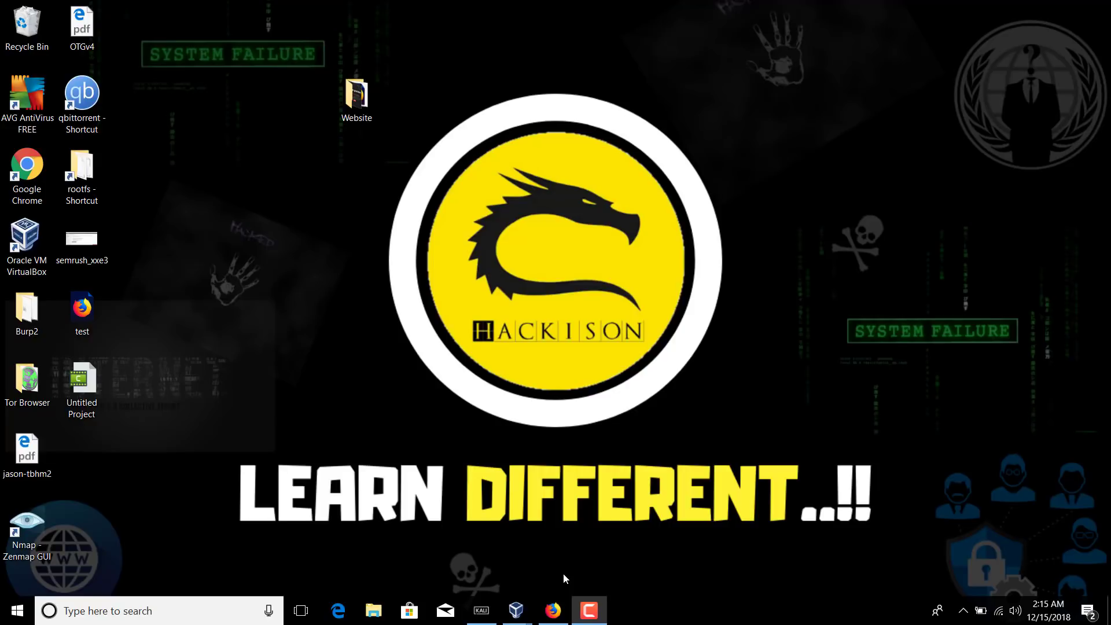
Step: Create a new folder named 'website' in My Drive
left_click(553, 611)
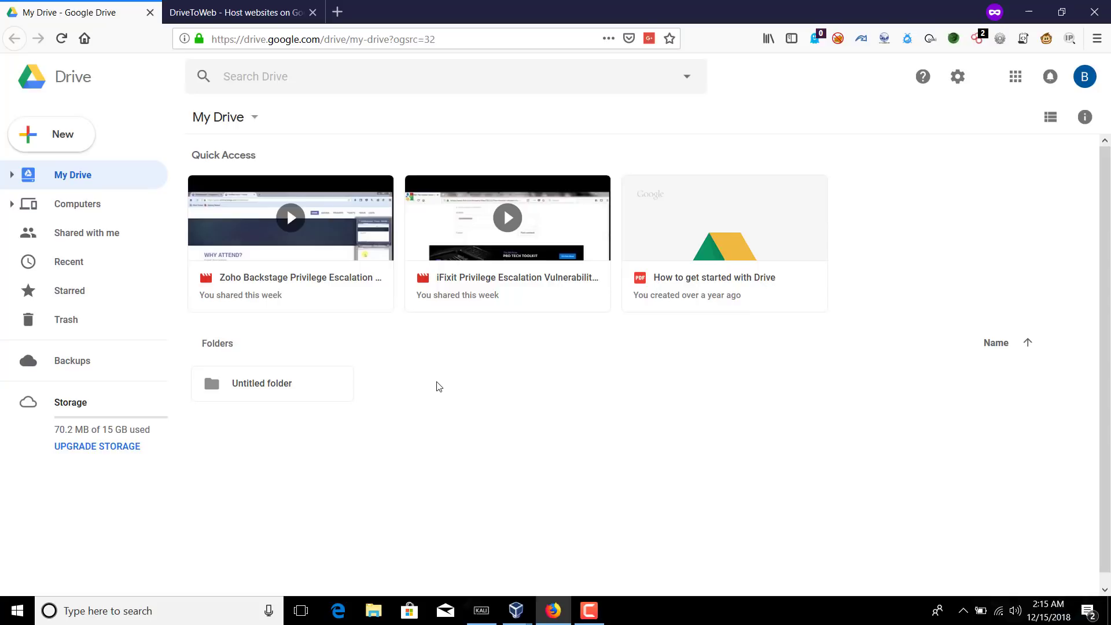
right_click(437, 387)
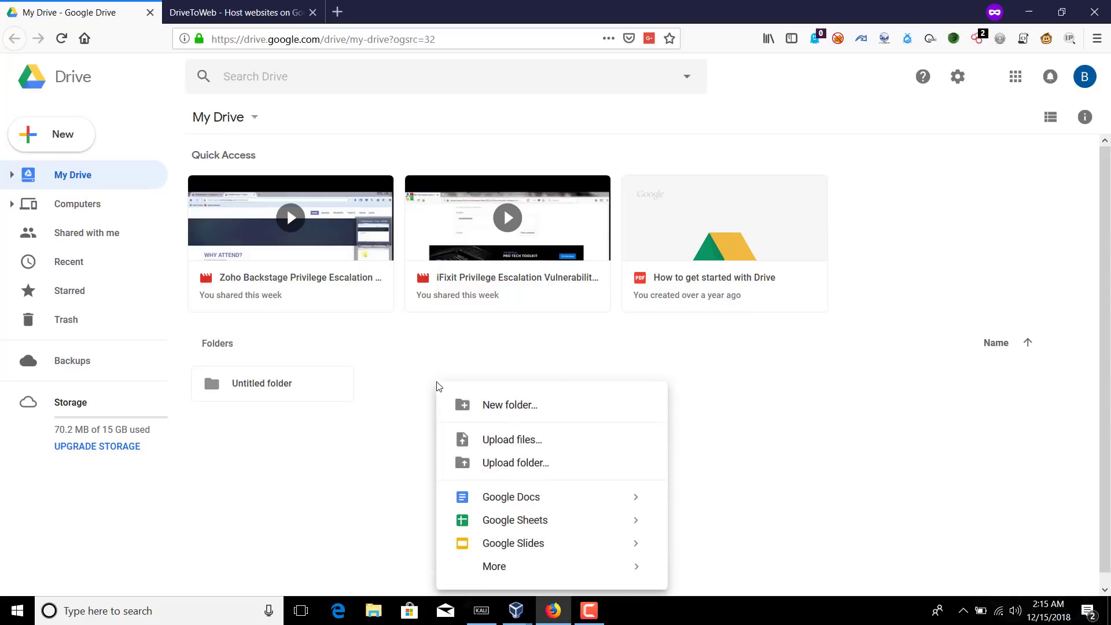
left_click(491, 406)
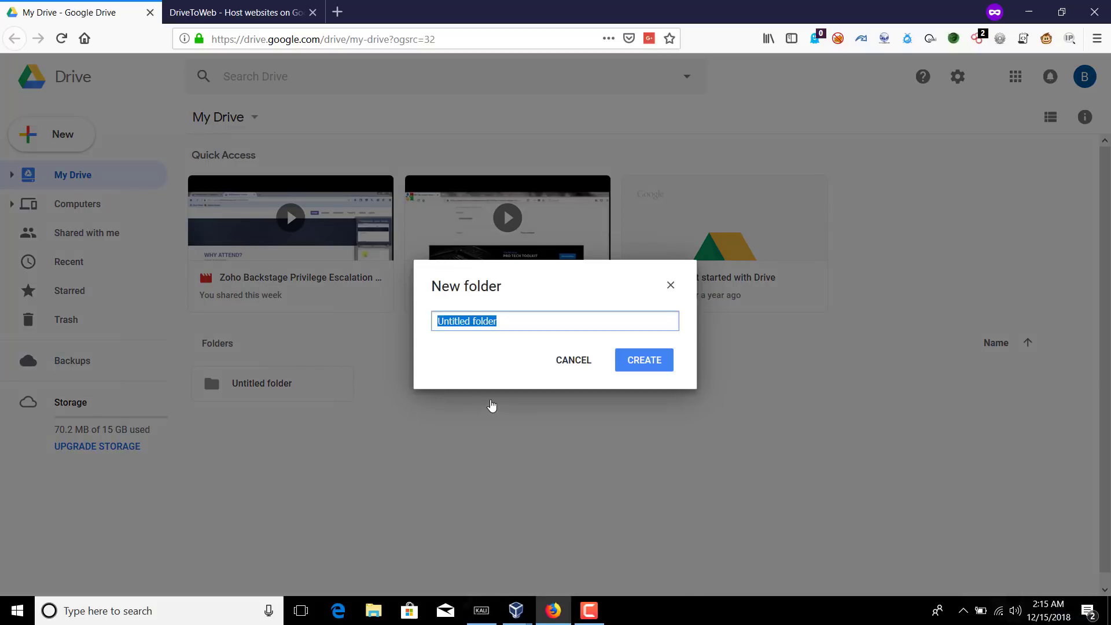
type("website")
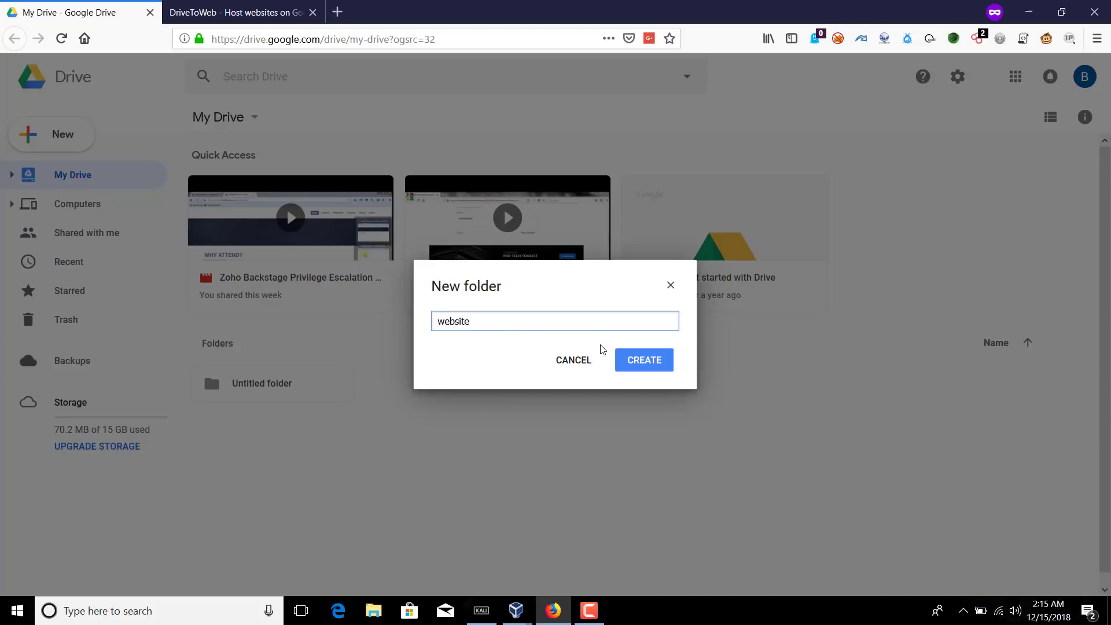
left_click(622, 360)
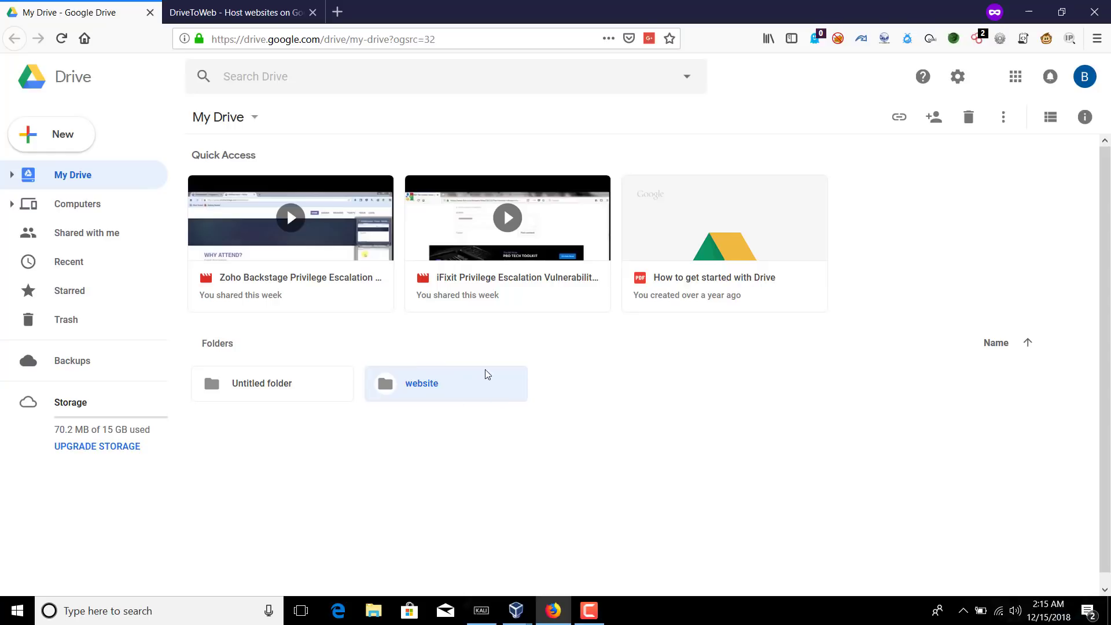
Step: Share the 'website' folder as On - Public on the web with view access
right_click(440, 392)
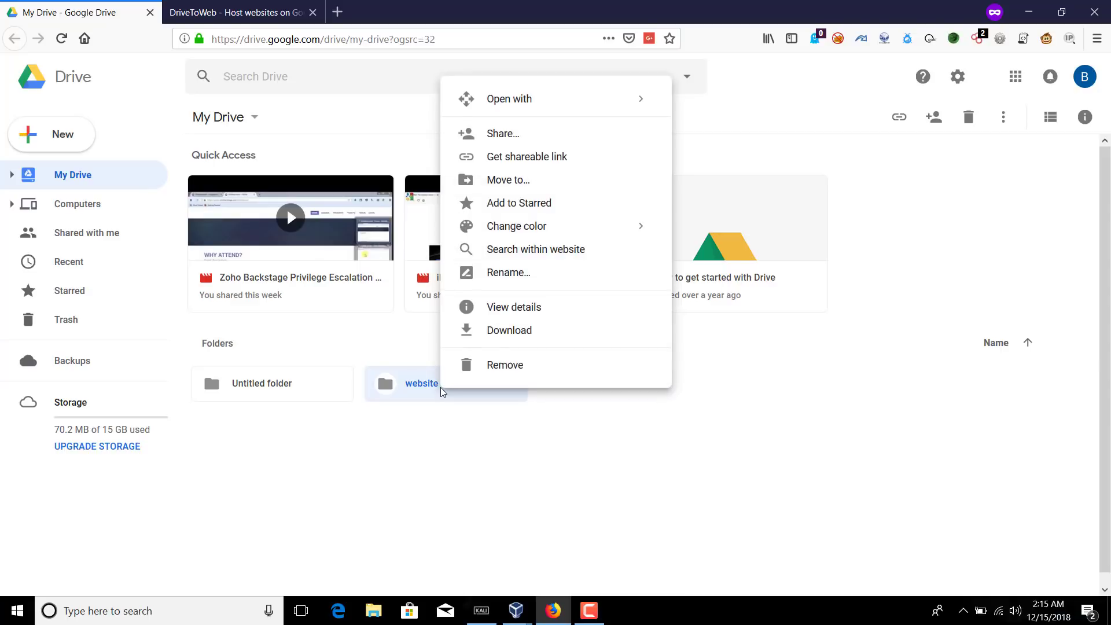
left_click(503, 135)
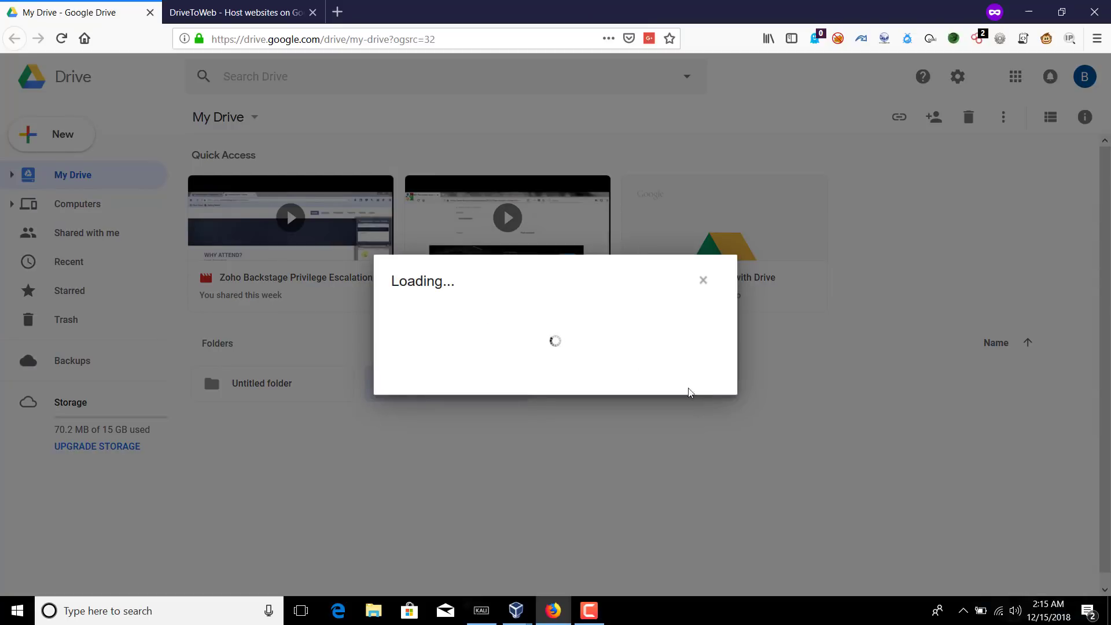
left_click(717, 389)
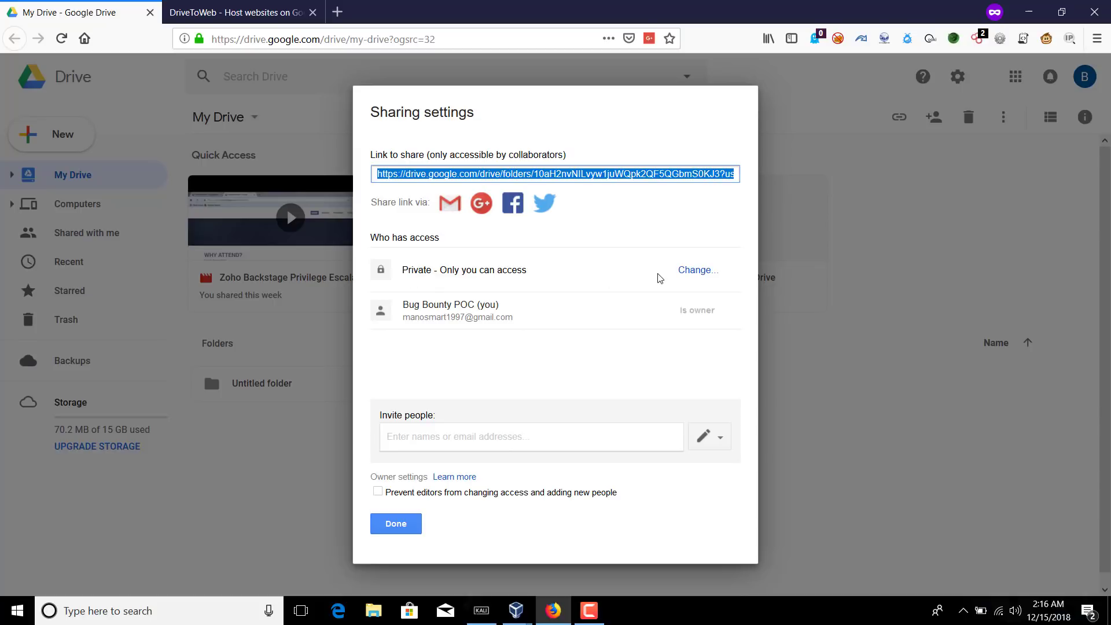
left_click(682, 276)
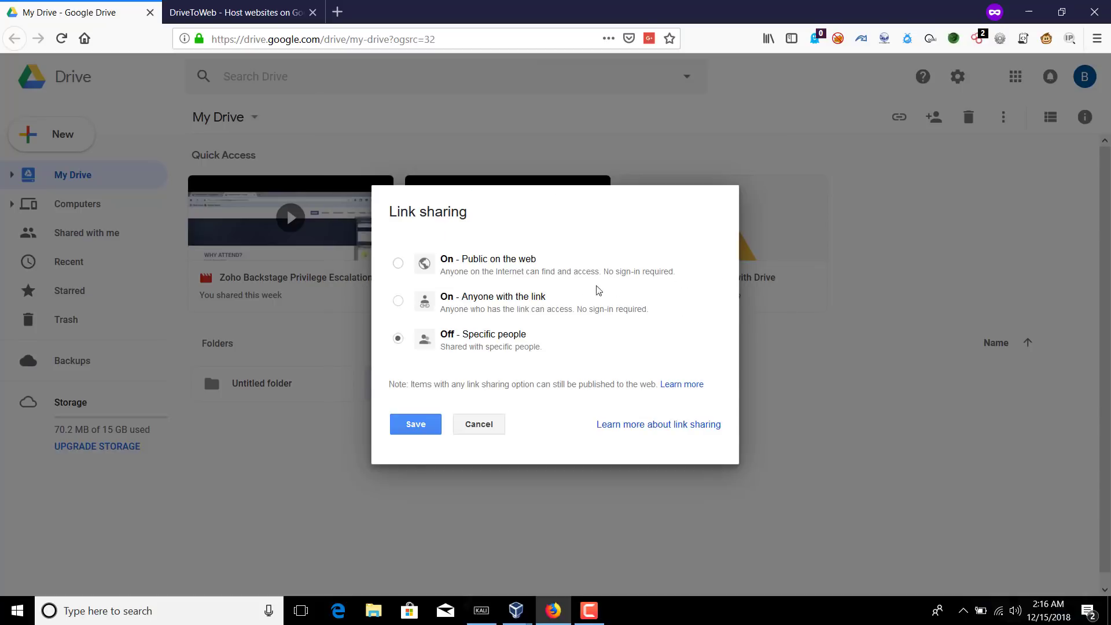
left_click(398, 265)
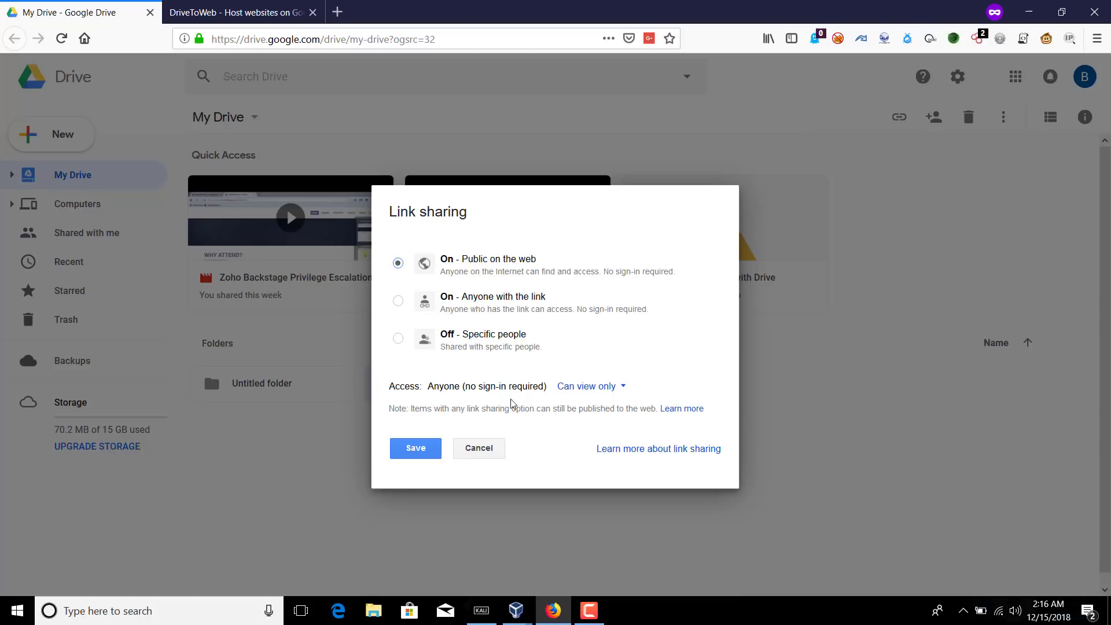
left_click(427, 452)
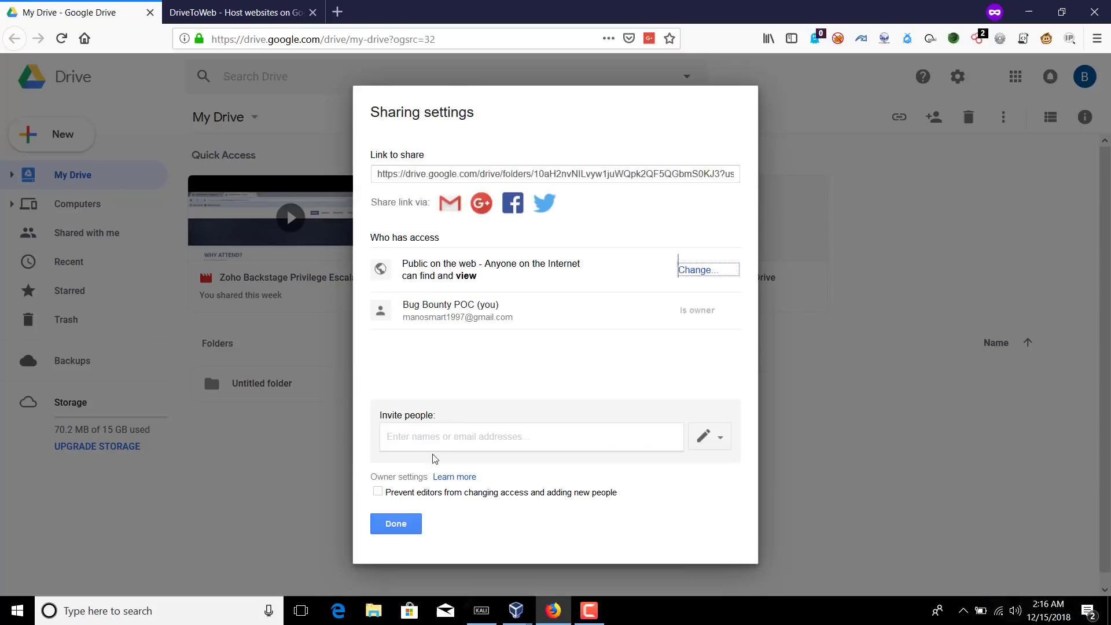
Step: Prevent editors from changing access or adding people, then finish the sharing settings
left_click(377, 492)
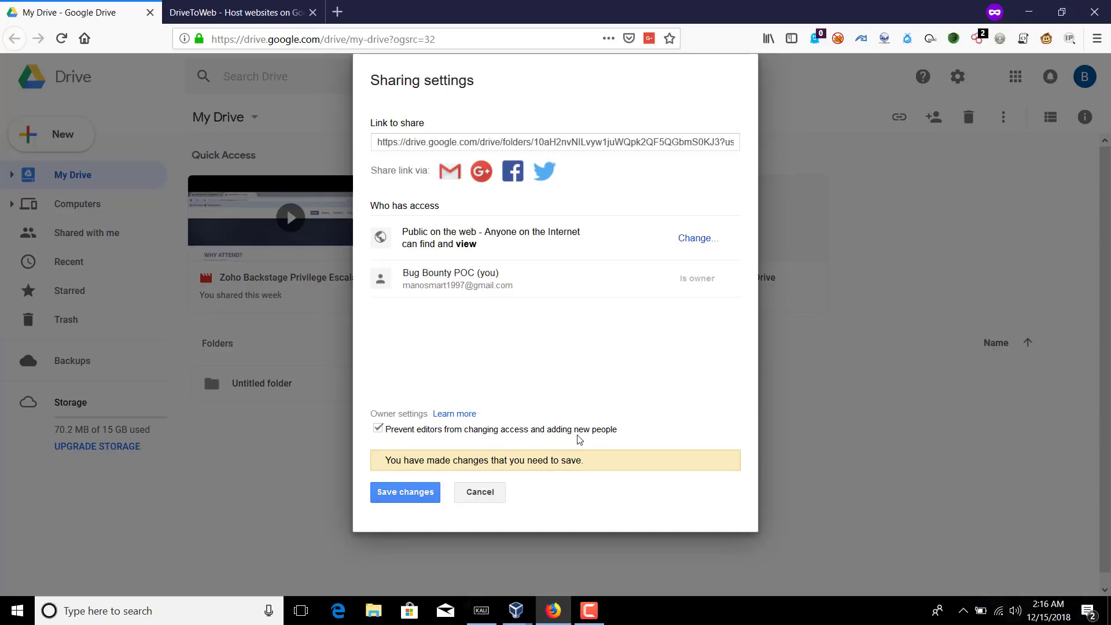
left_click(412, 497)
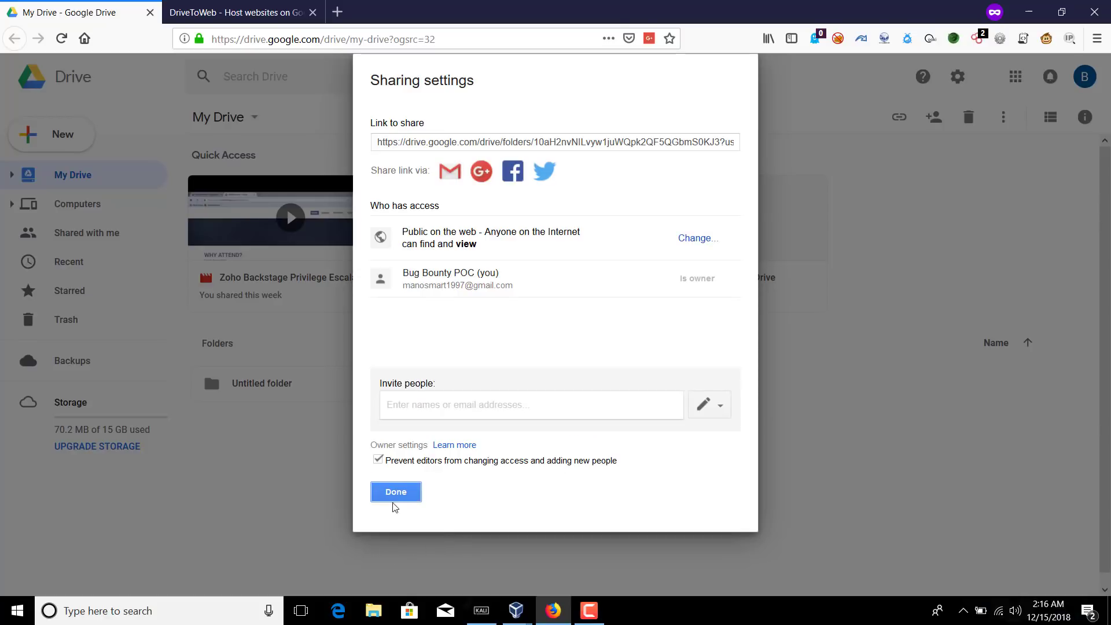
left_click(395, 492)
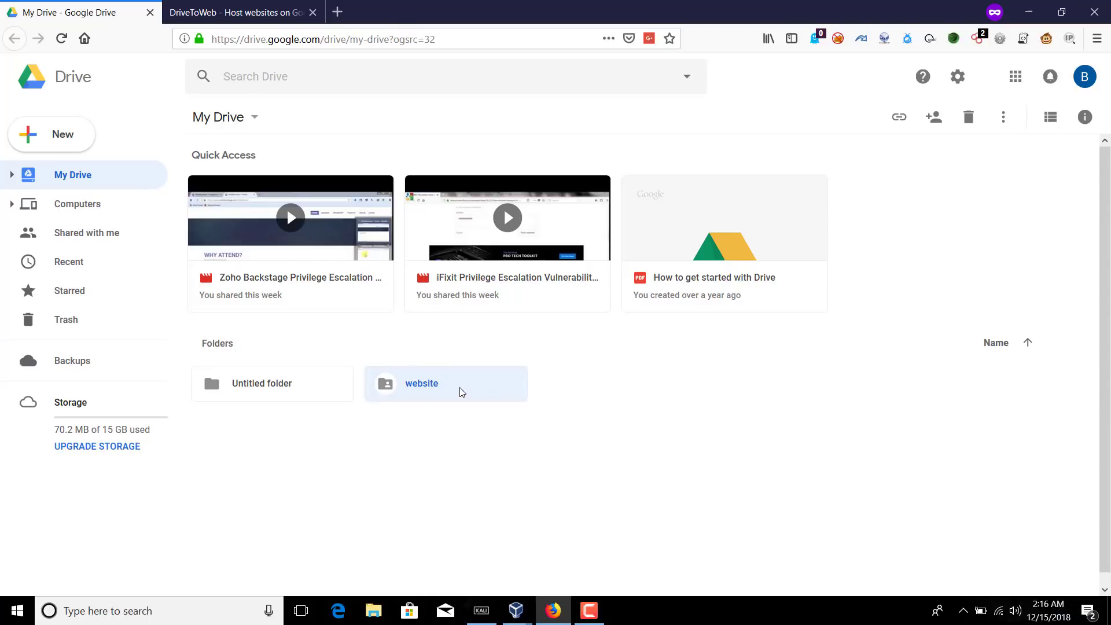
Step: Upload the eight site files into the 'website' folder and dismiss the uploads summary
double_click(415, 383)
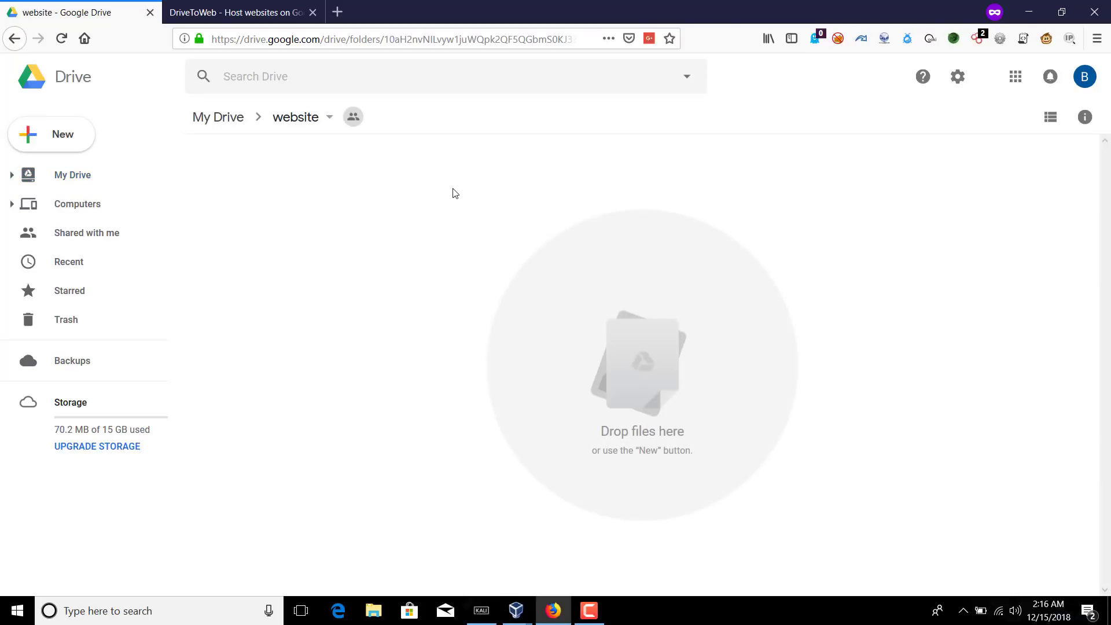
right_click(453, 193)
left_click(503, 246)
left_click(529, 222)
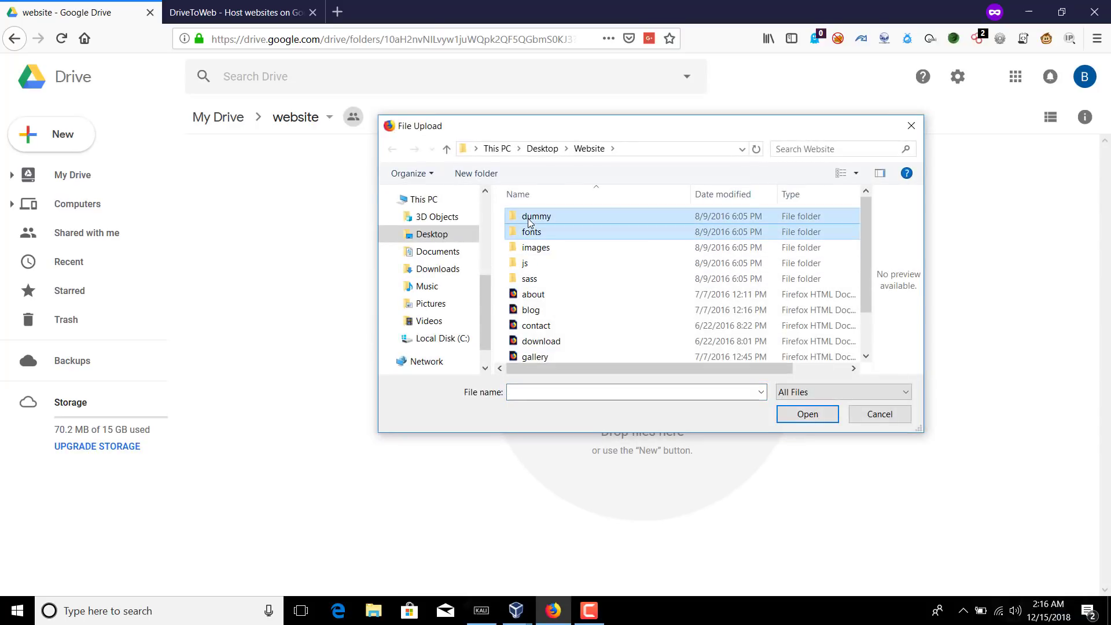
left_click_drag(528, 221, 764, 380)
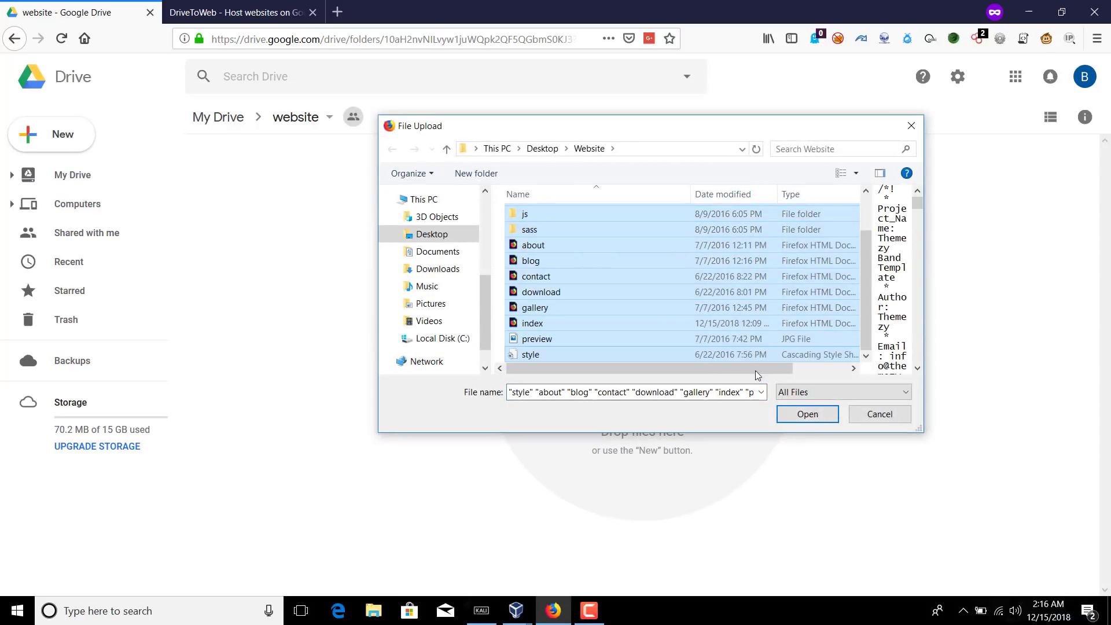
left_click(799, 414)
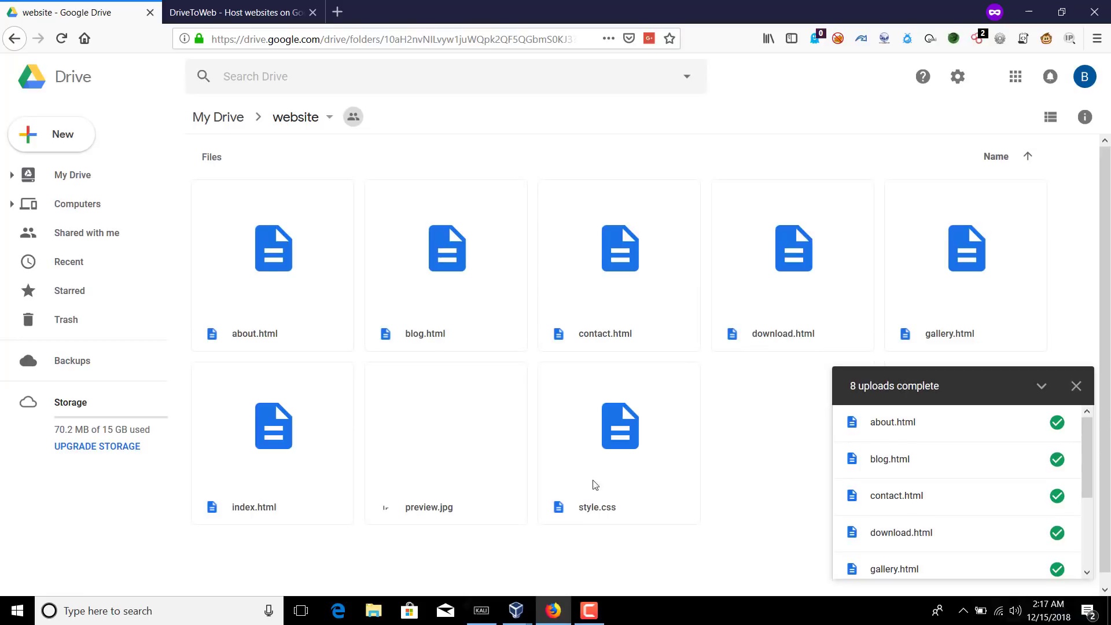
left_click(1077, 387)
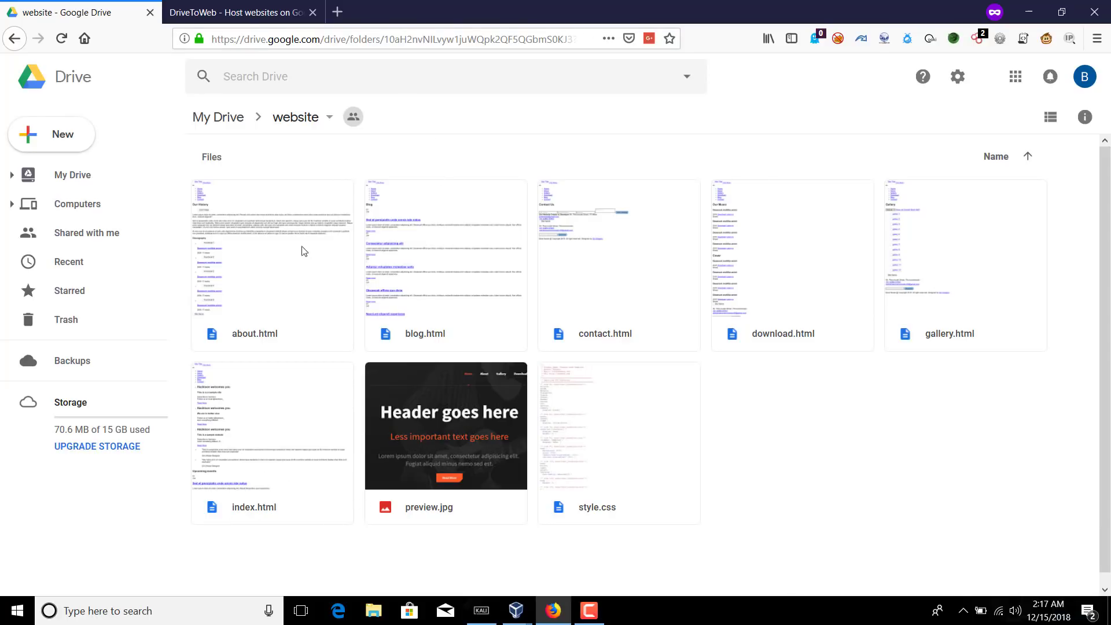
Step: Sign in to DriveToWeb via Google Drive and allow access to reach the Admin Panel
left_click(235, 14)
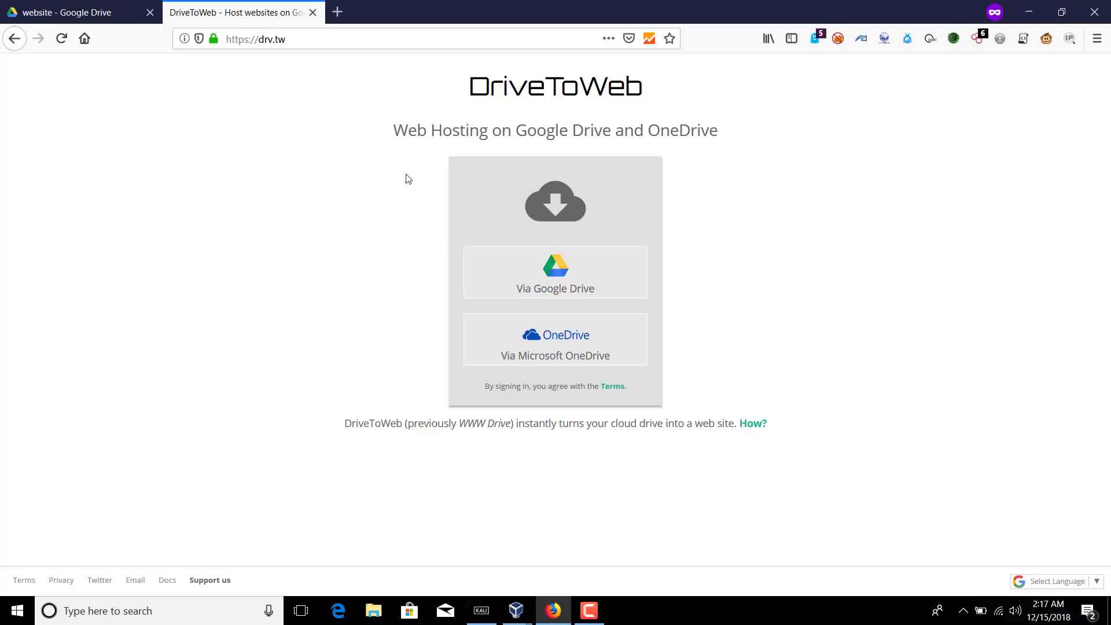
left_click(561, 276)
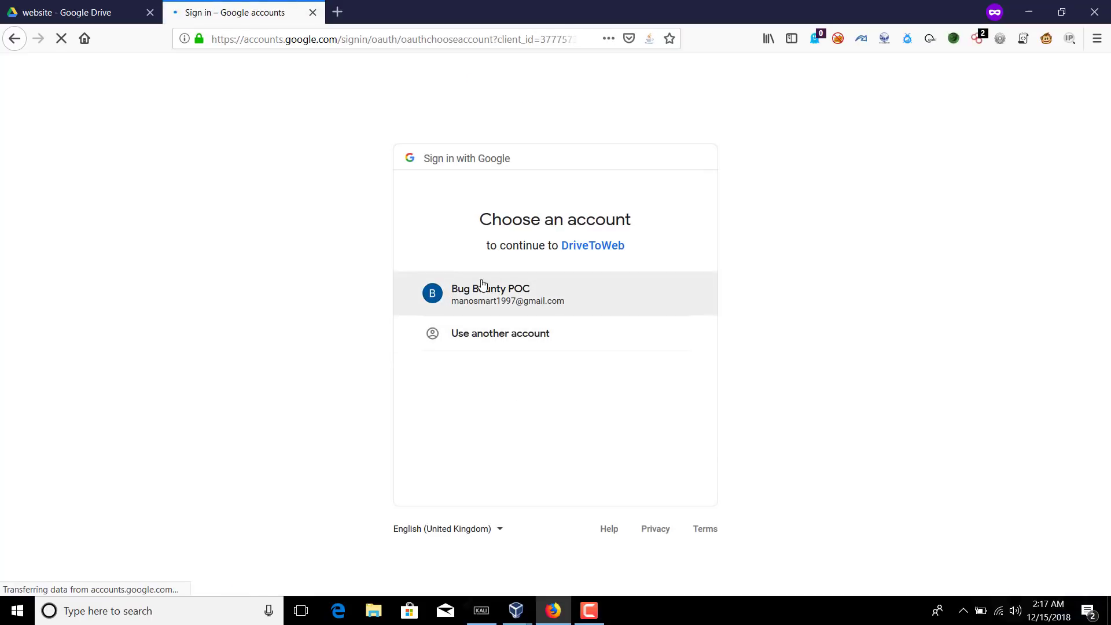
left_click(511, 299)
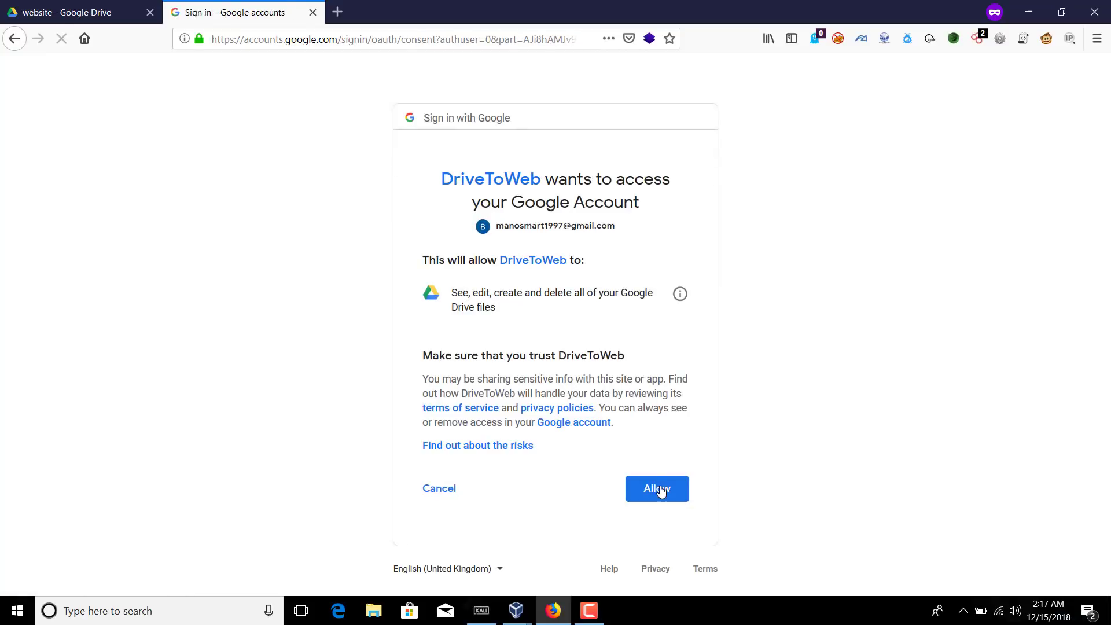
left_click(659, 490)
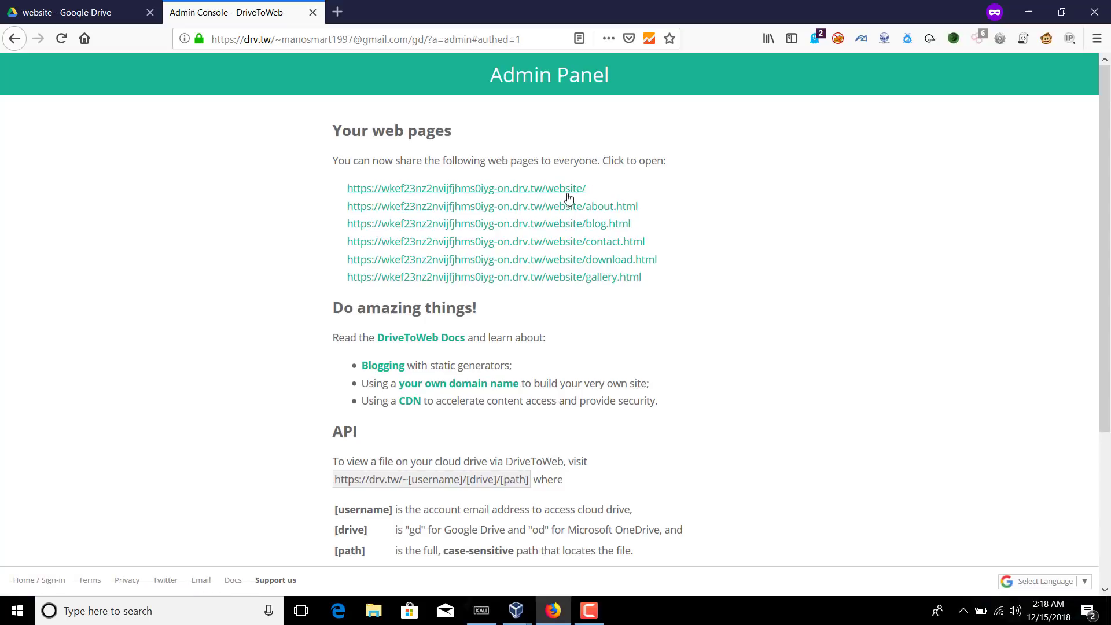
Step: Select the site's main drv.tw link to open the live Hackison website
left_click_drag(586, 188, 343, 193)
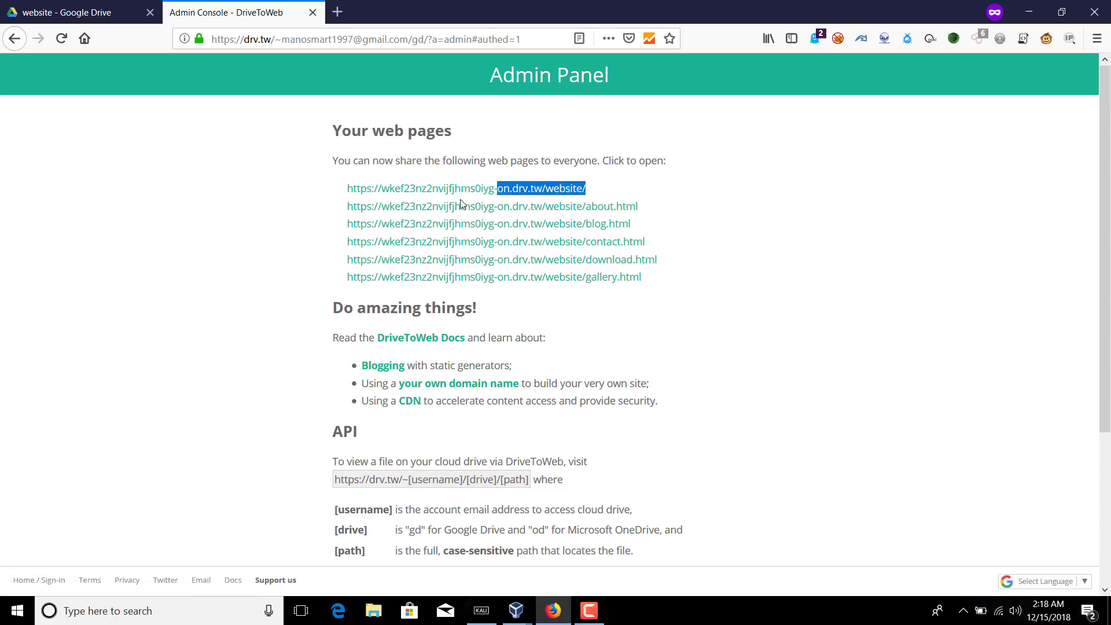
left_click(330, 187)
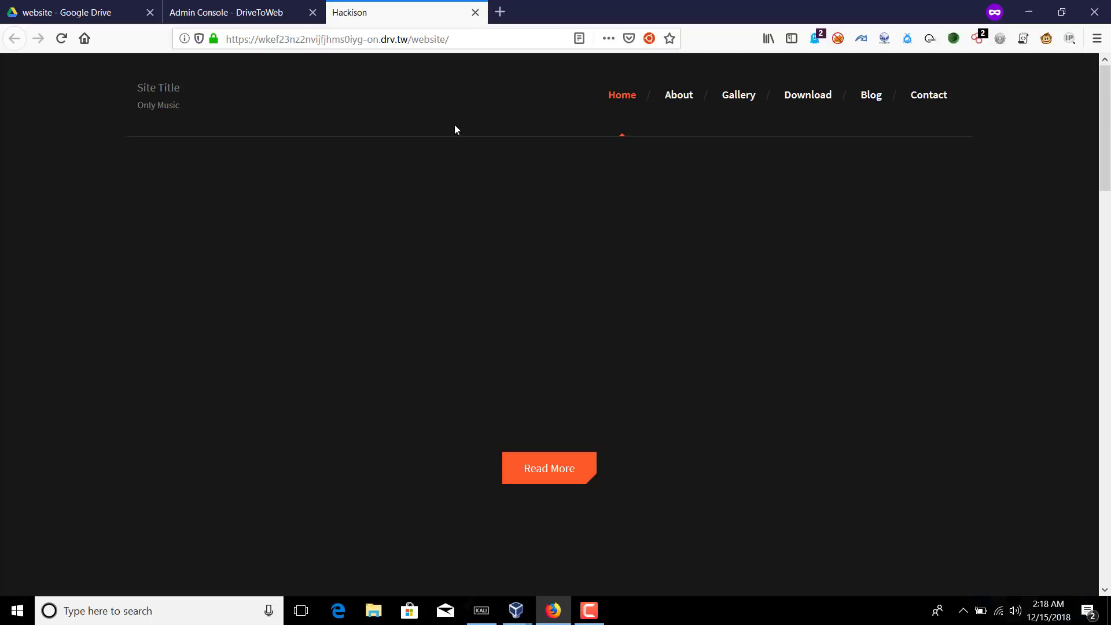
mouse_move(1105, 130)
left_mouse_down()
mouse_move(1109, 146)
mouse_move(1094, 78)
left_mouse_up()
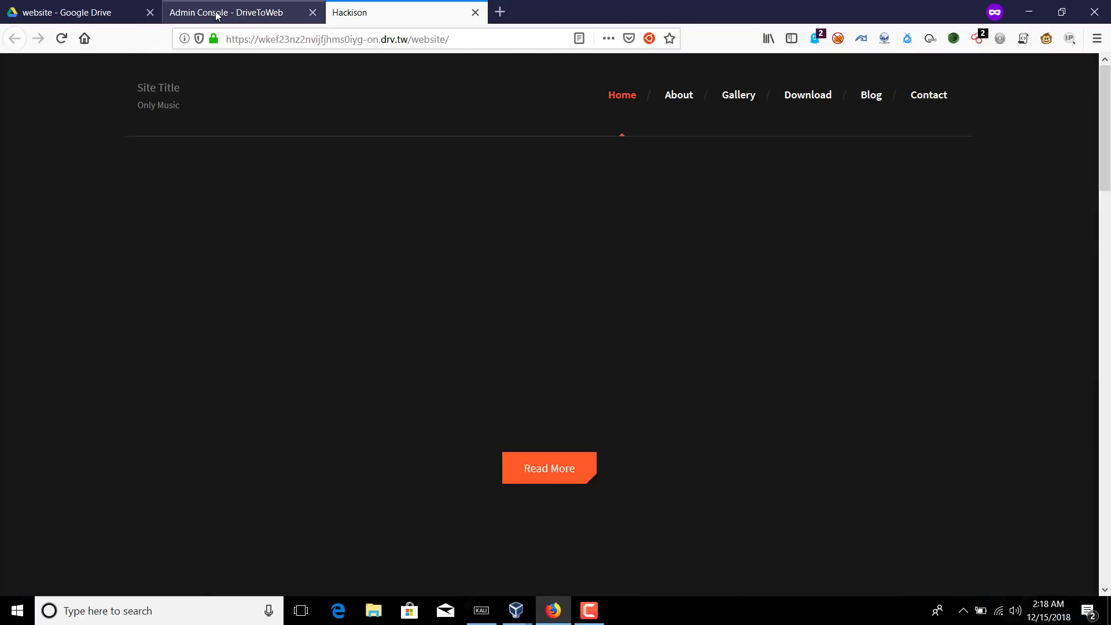
Step: Compare the live Hackison site with the Drive folder and admin panel, closing the Dot TK tab
left_click(78, 12)
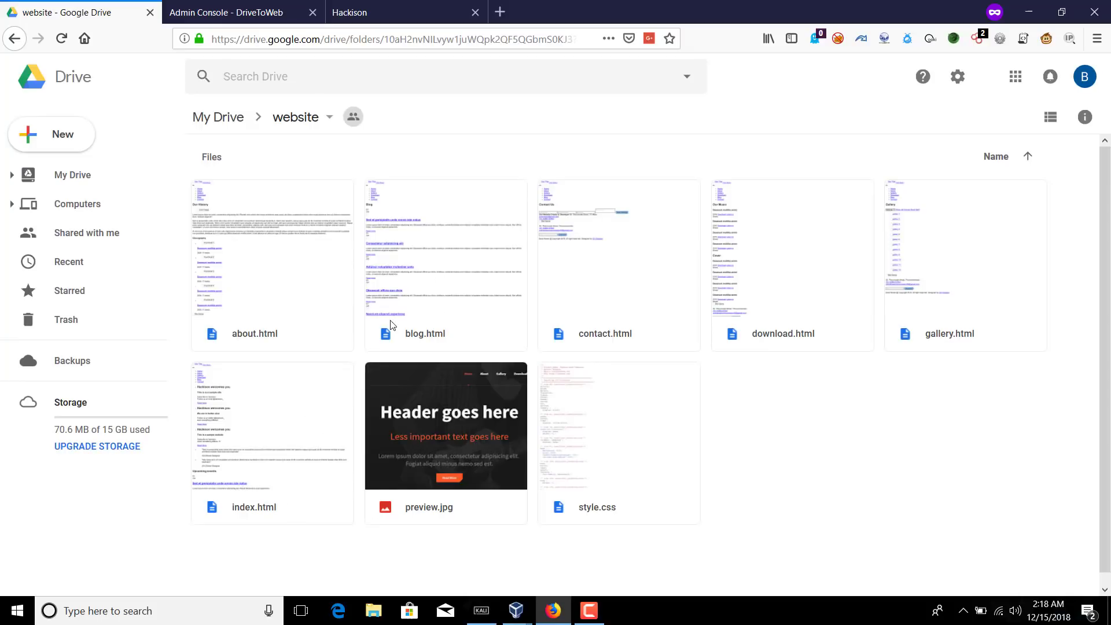
left_click(392, 13)
left_click(636, 12)
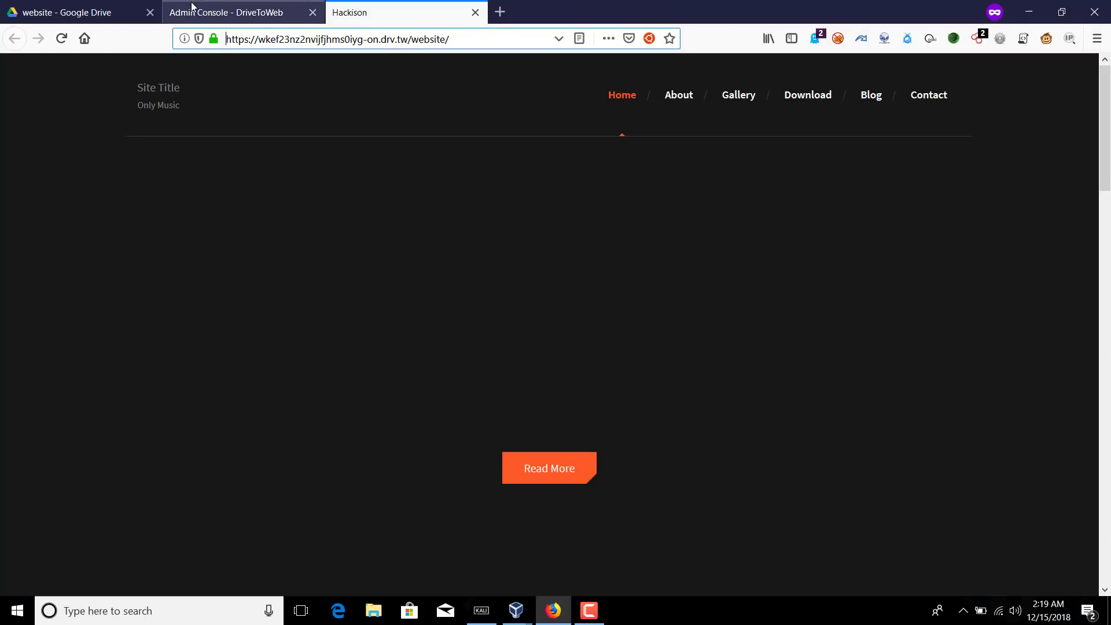
left_click(193, 11)
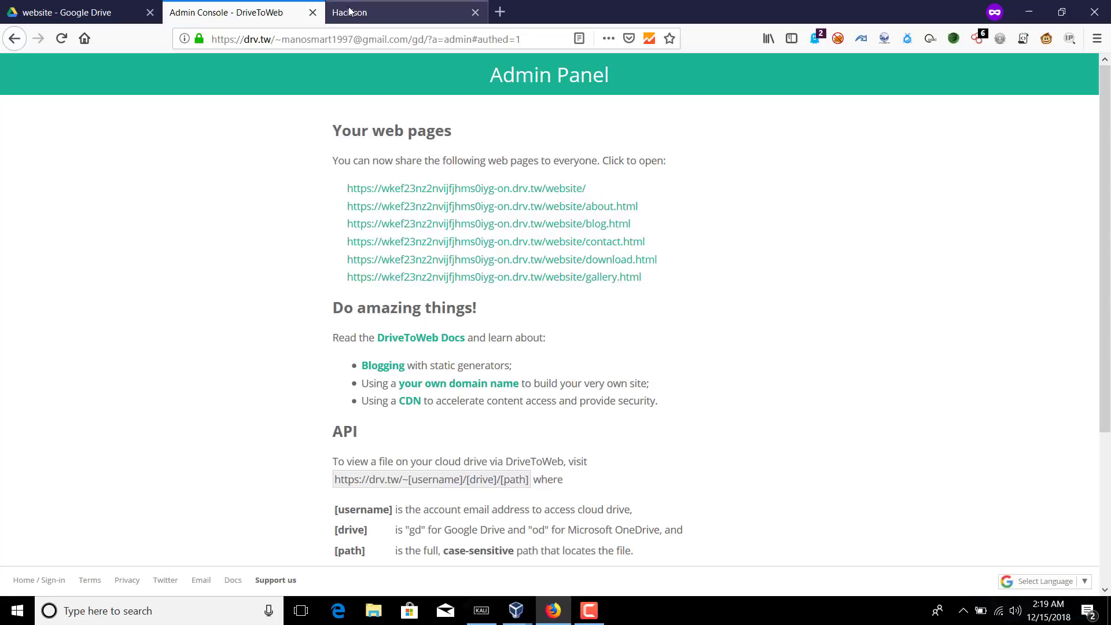
left_click(434, 13)
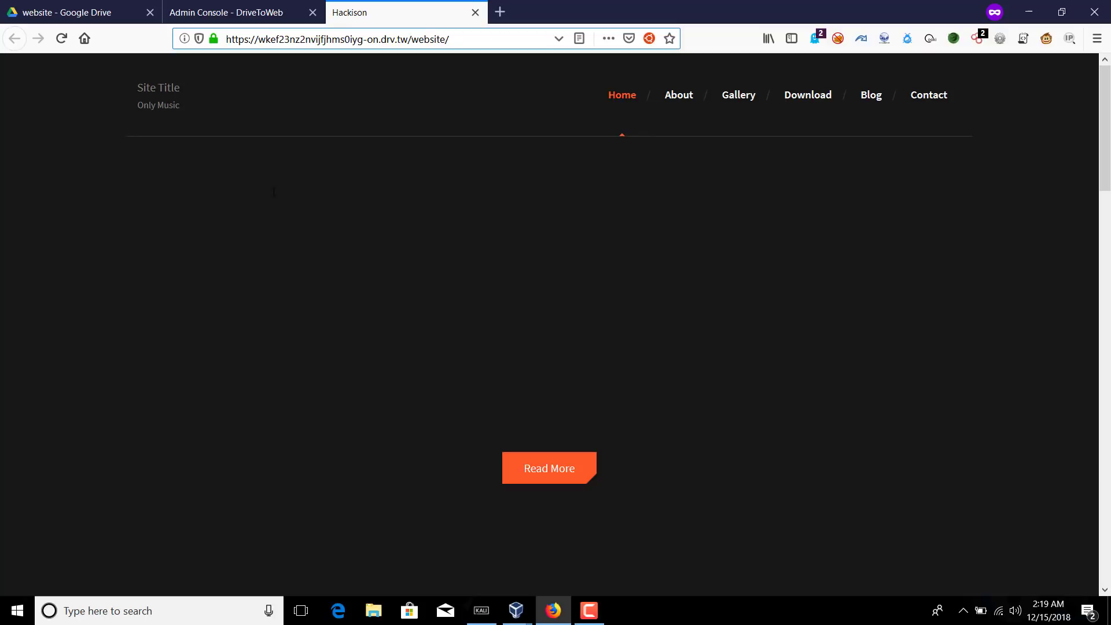
left_click(61, 7)
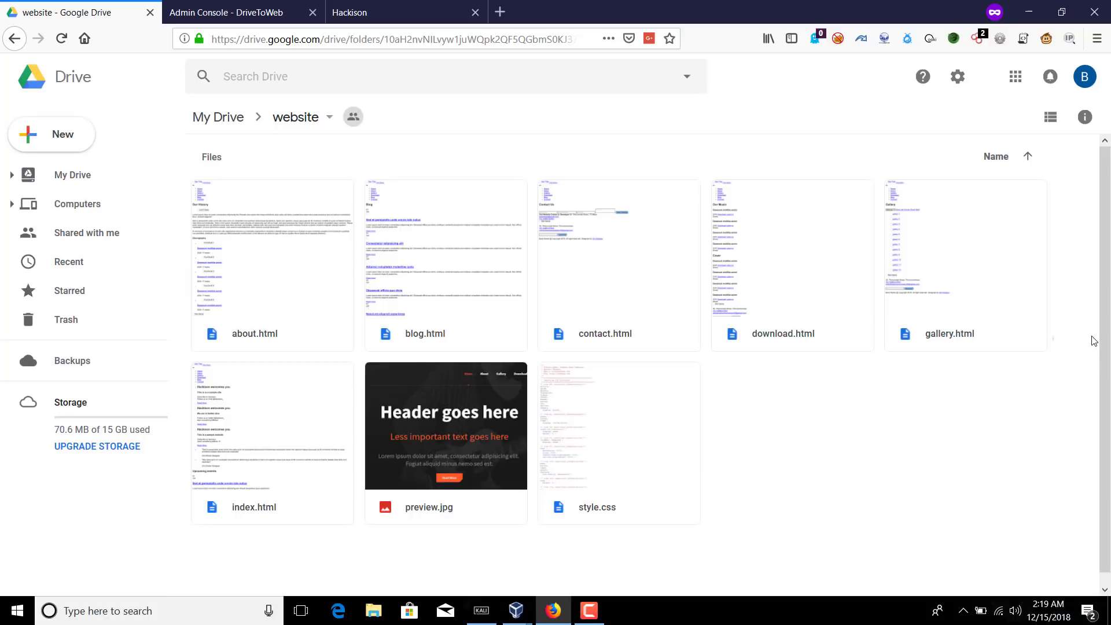
left_click(362, 10)
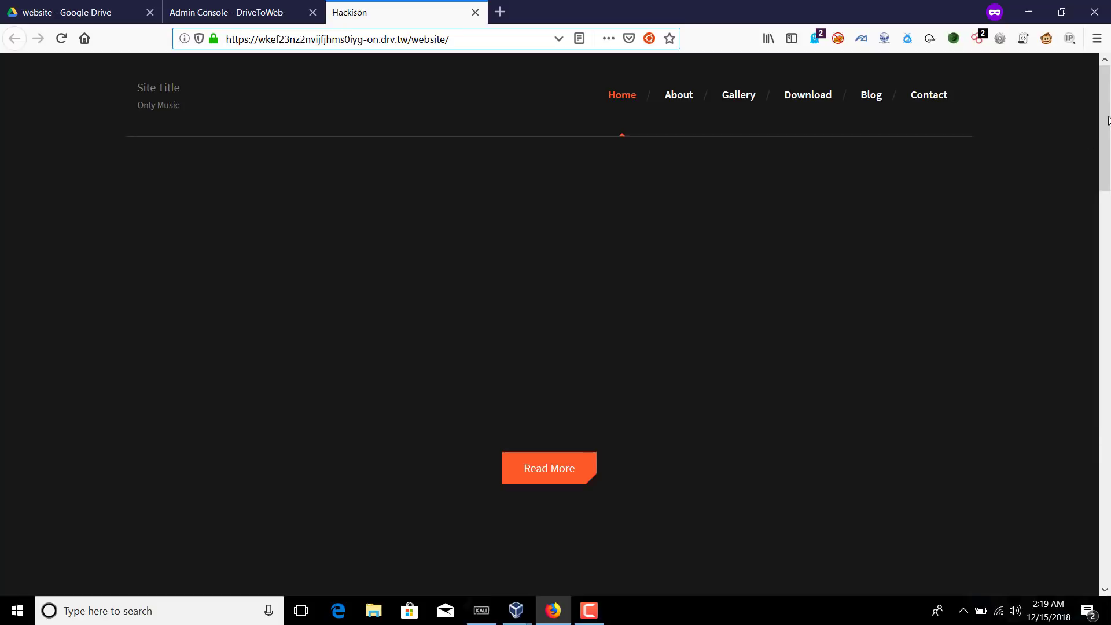
mouse_move(1106, 99)
left_mouse_down()
mouse_move(1106, 198)
mouse_move(1038, 98)
left_mouse_up()
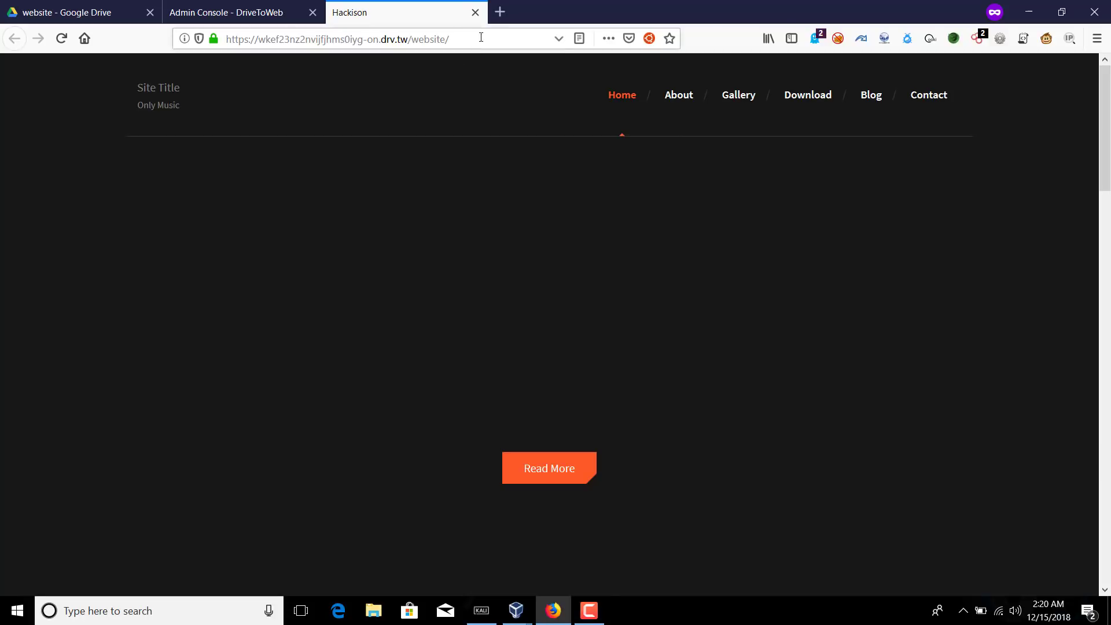
Step: Start a new private browsing page and minimize Firefox to show the desktop
left_click(497, 19)
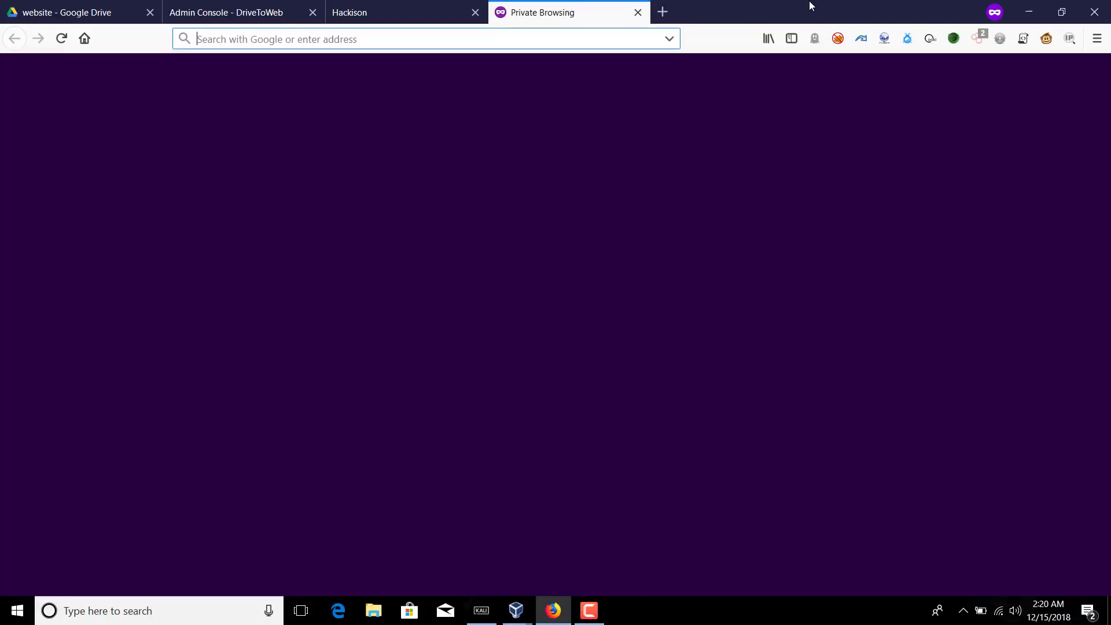
left_click(1031, 11)
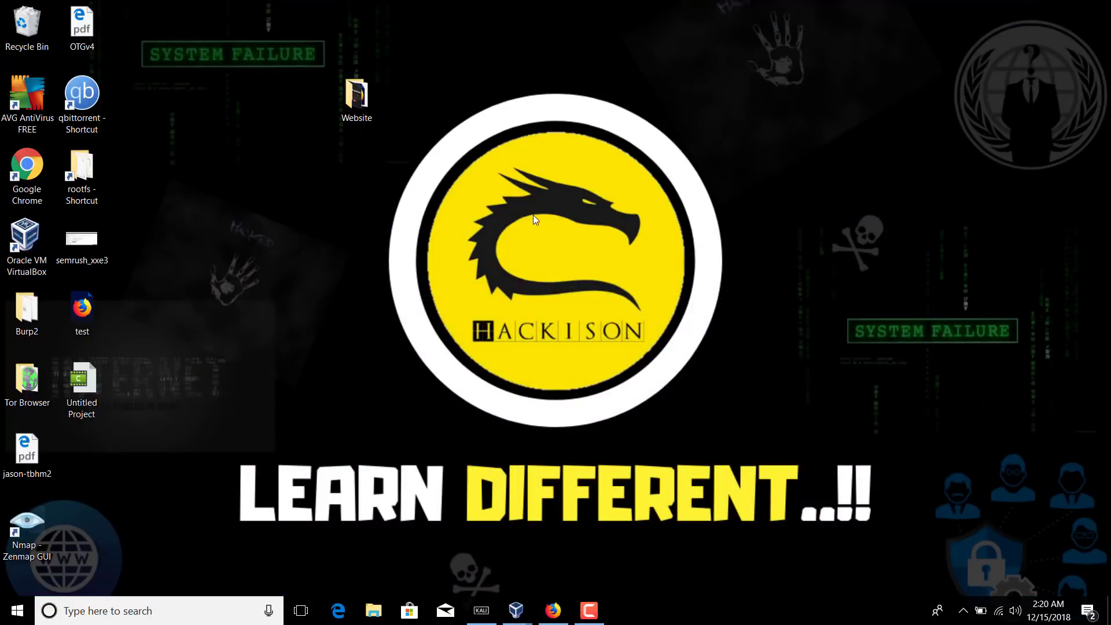